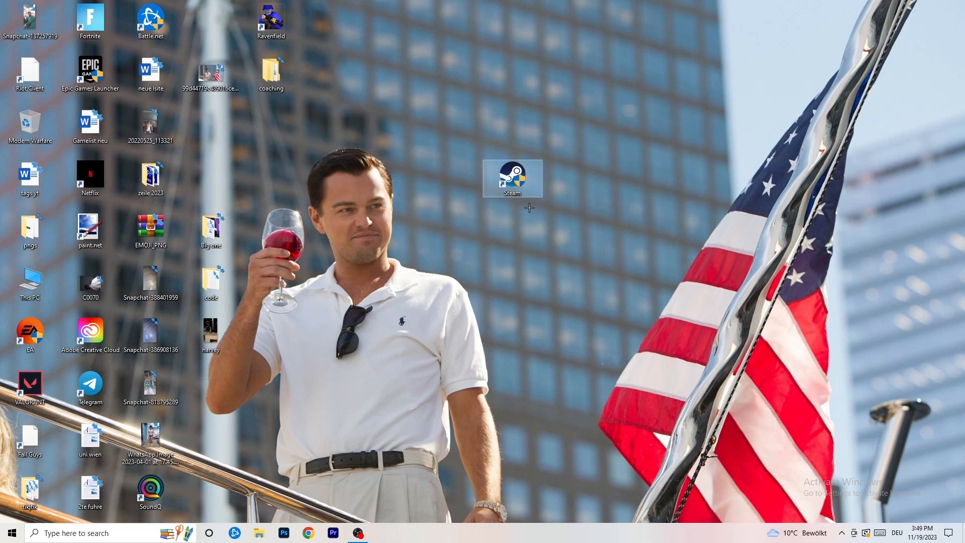
Open the Steam shortcut's properties, review its compatibility mode and administrator settings, and accept them.
right_click(519, 179)
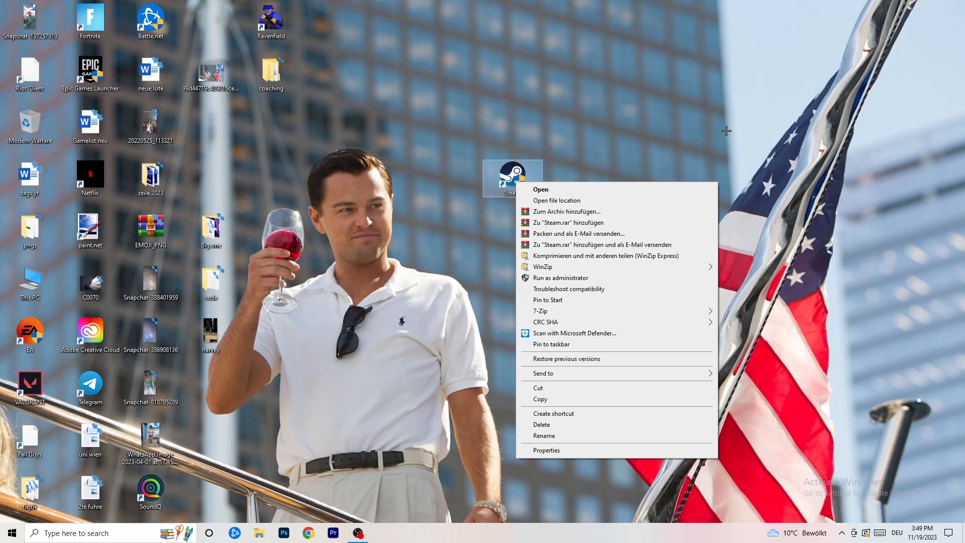
click(559, 452)
drag(605, 187, 431, 148)
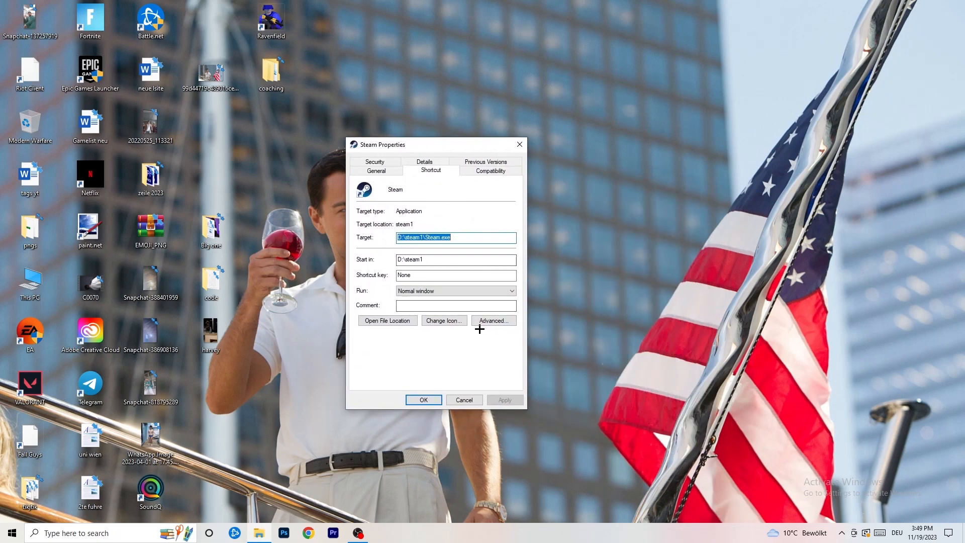
click(495, 172)
drag(444, 148, 557, 105)
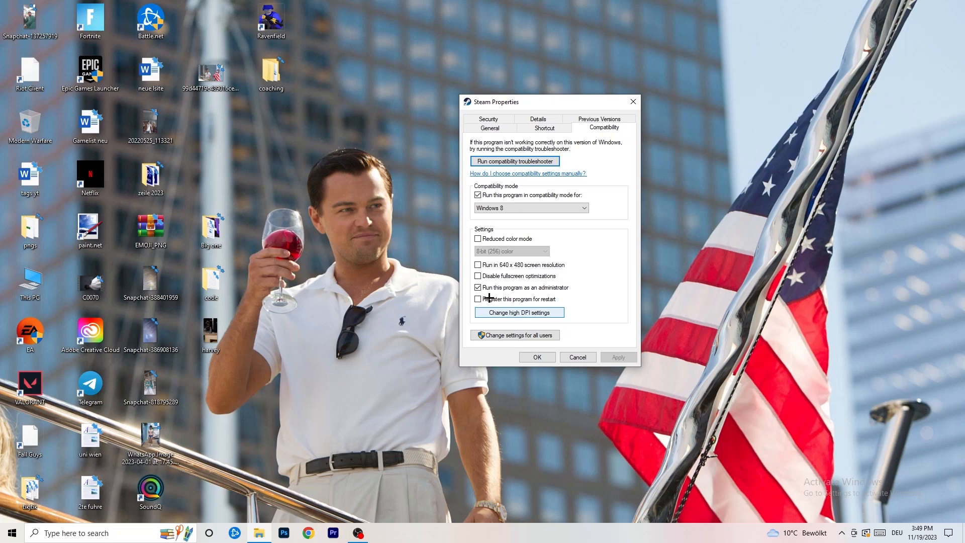
click(536, 208)
click(630, 198)
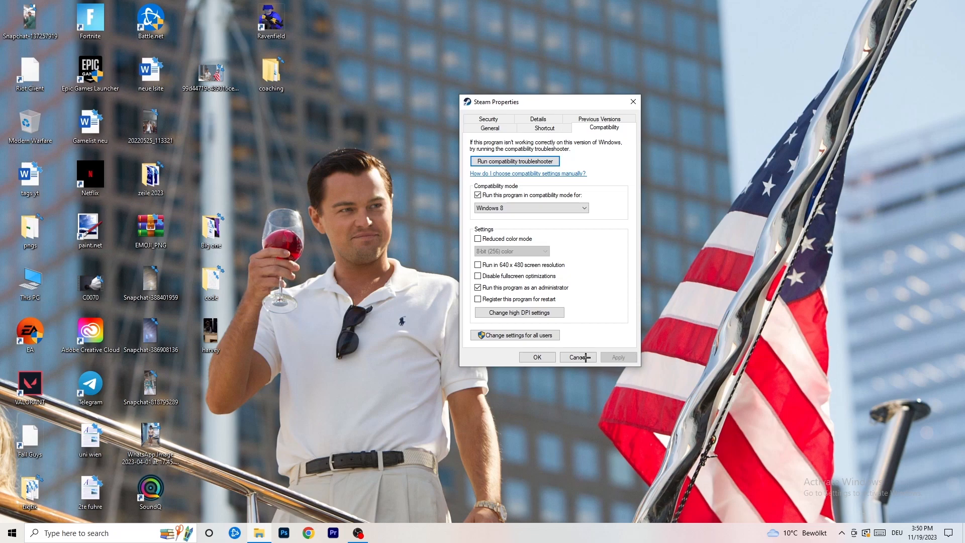
click(546, 358)
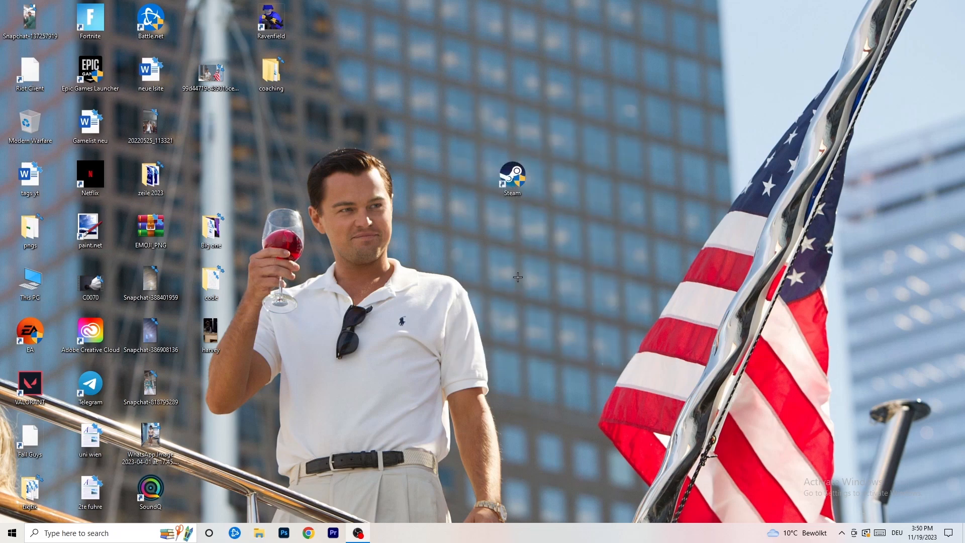
Move the Steam shortcut closer to the other desktop icons and check its compatibility settings again.
drag(517, 181, 457, 181)
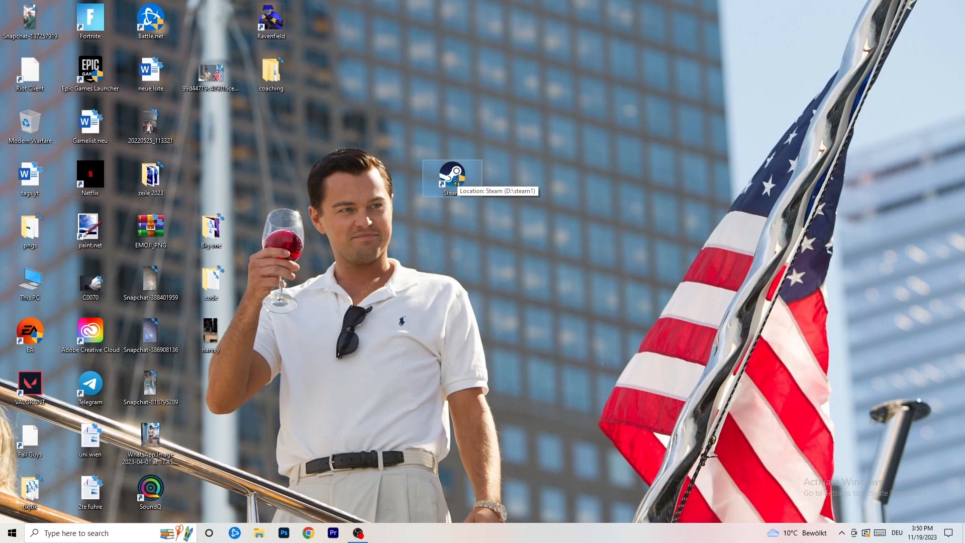
drag(457, 181, 337, 182)
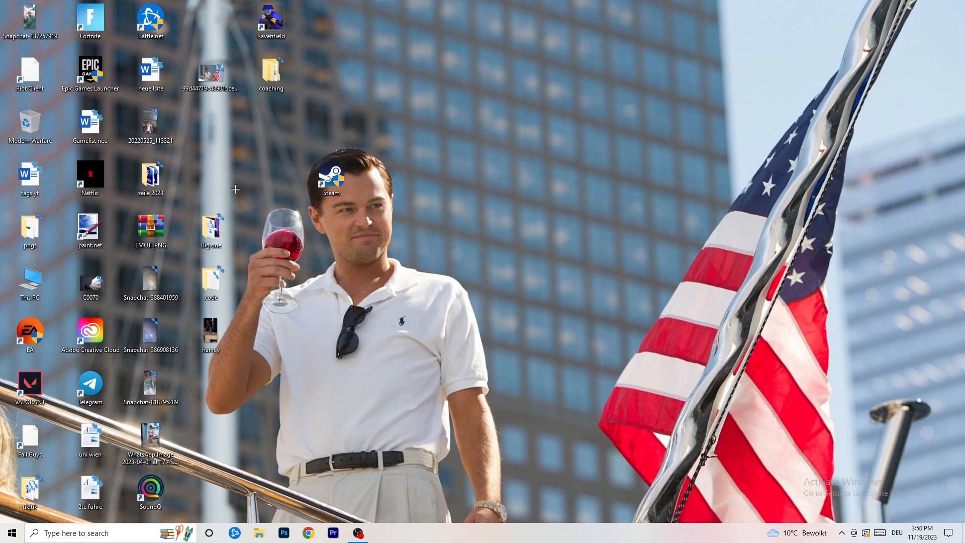
right_click(333, 186)
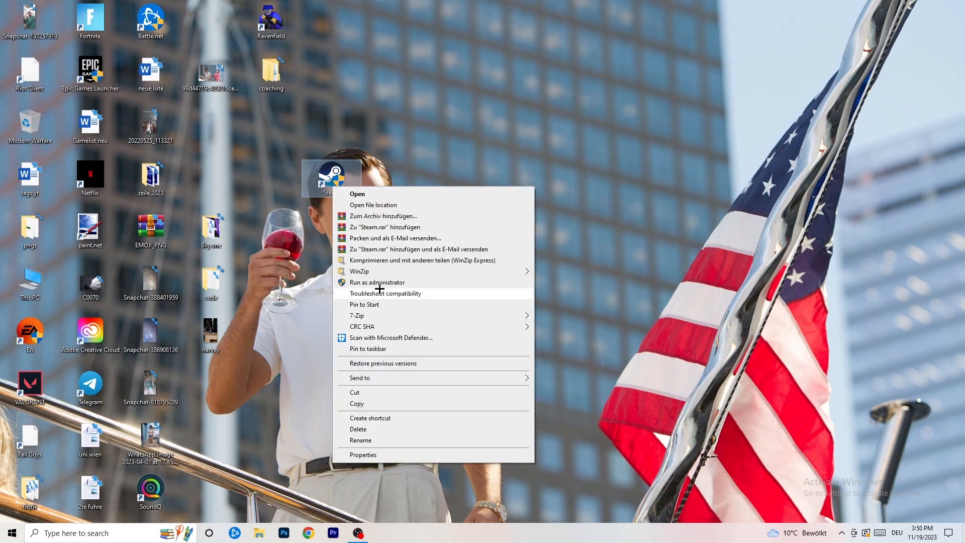
click(362, 455)
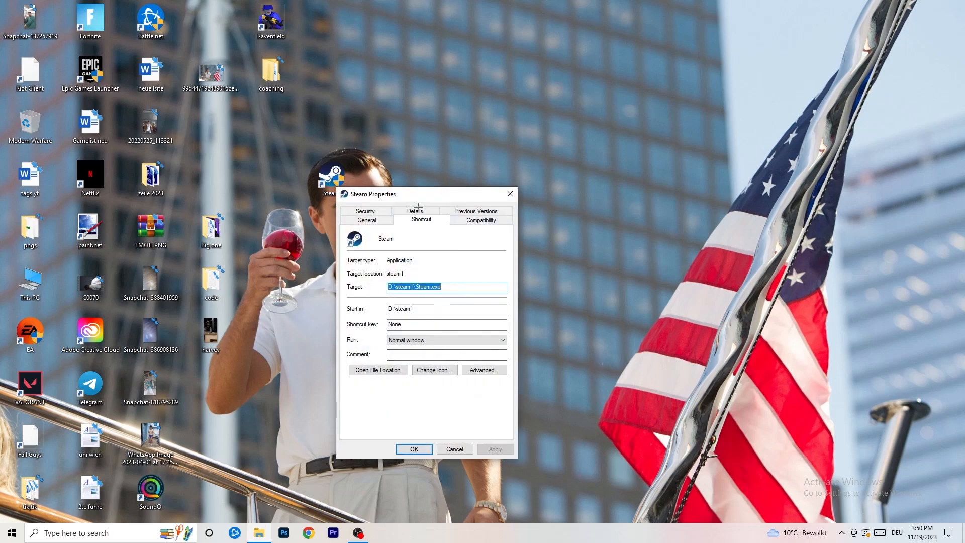
click(480, 222)
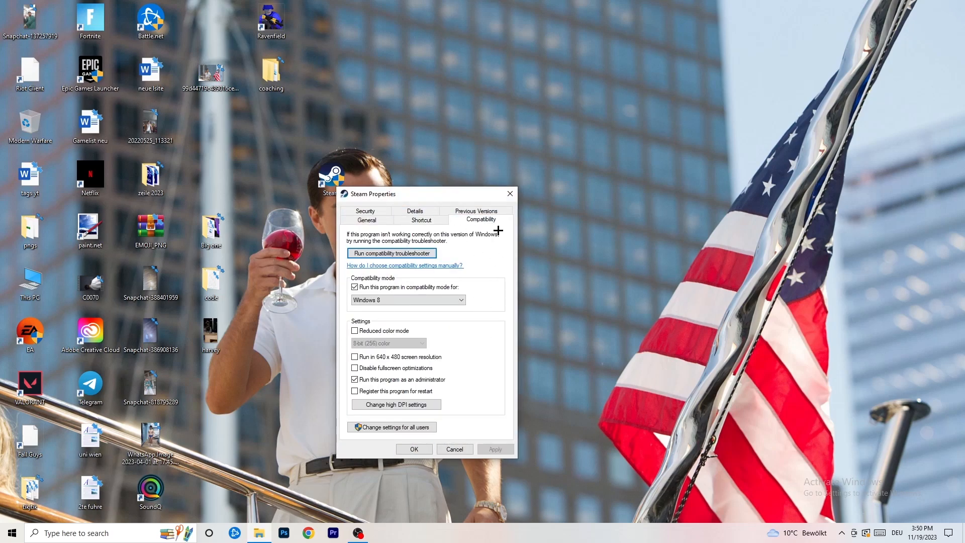
click(510, 194)
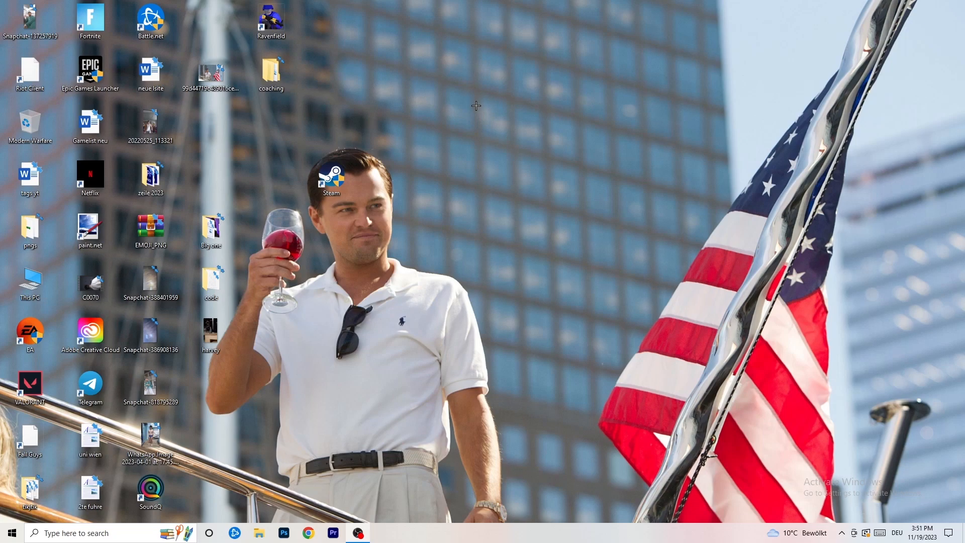
Open Task Manager and maximize its window.
drag(521, 527, 543, 470)
right_click(490, 536)
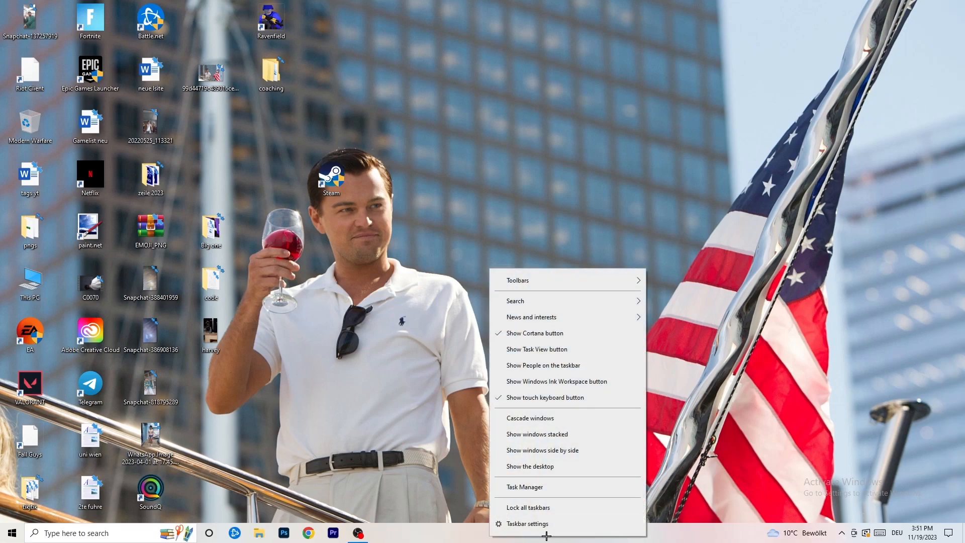
click(538, 487)
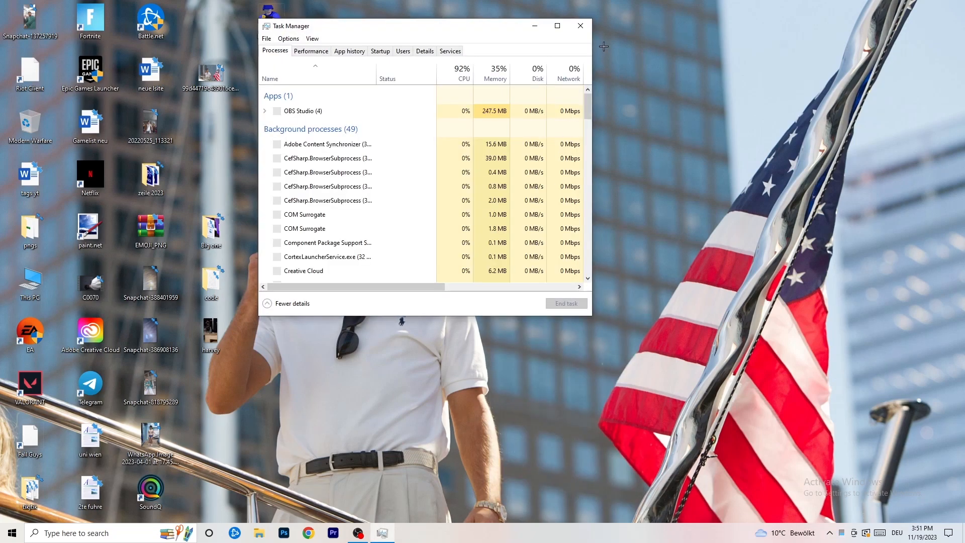
click(562, 24)
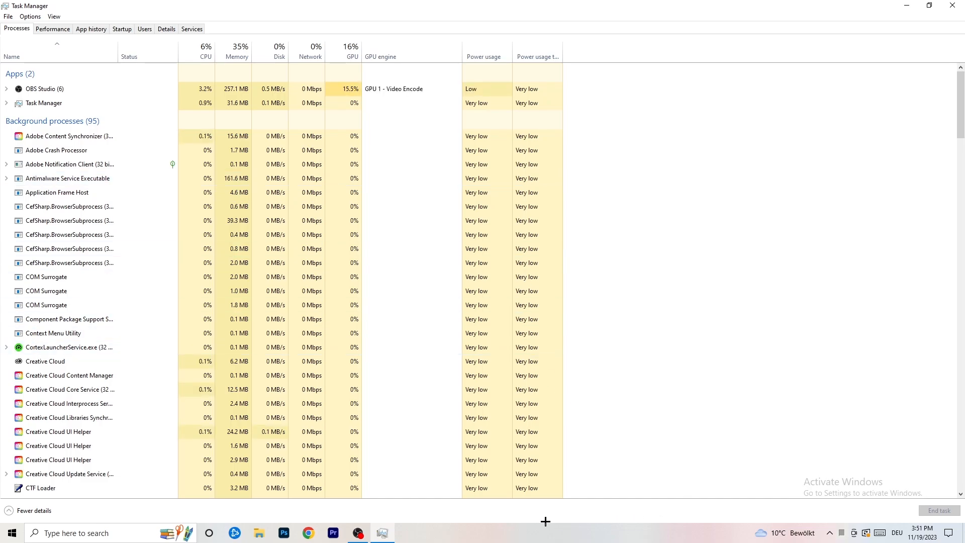
Look through the detailed process list and show the priority options for a Creative Cloud UI Helper process.
click(156, 29)
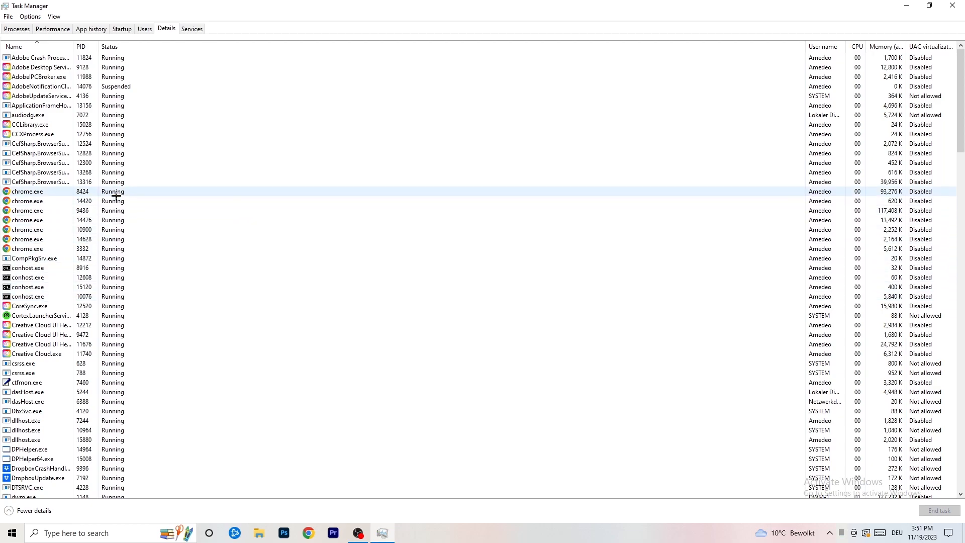
scroll(116, 196, down, 3)
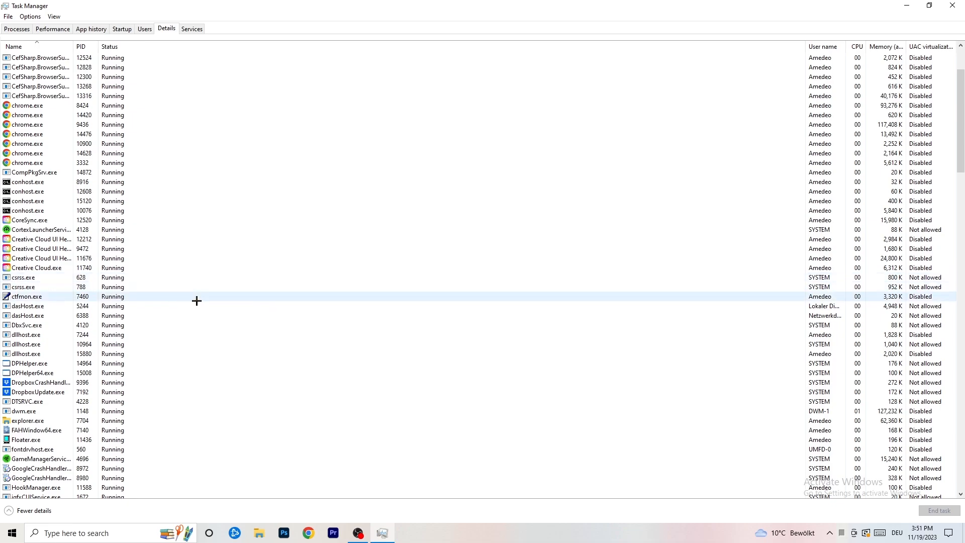
right_click(40, 258)
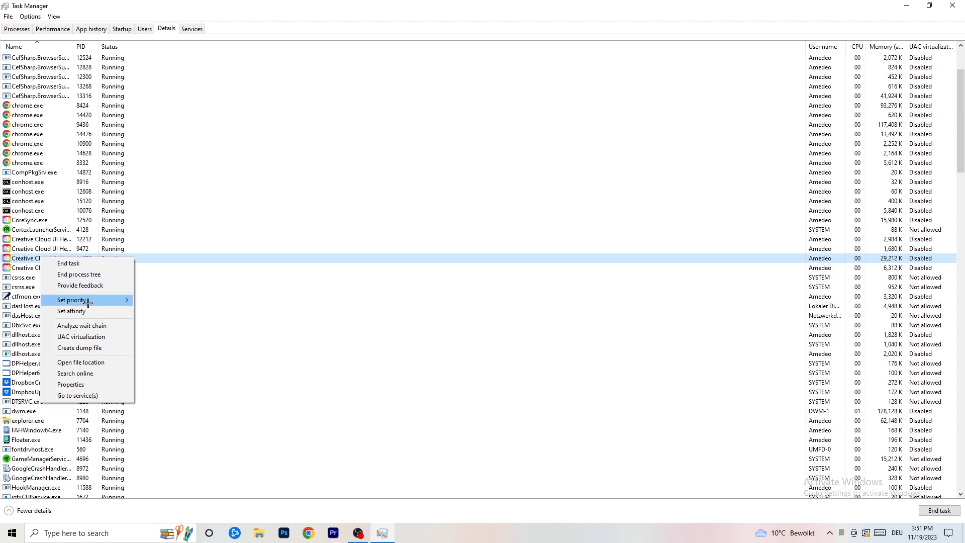
mouse_move(88, 304)
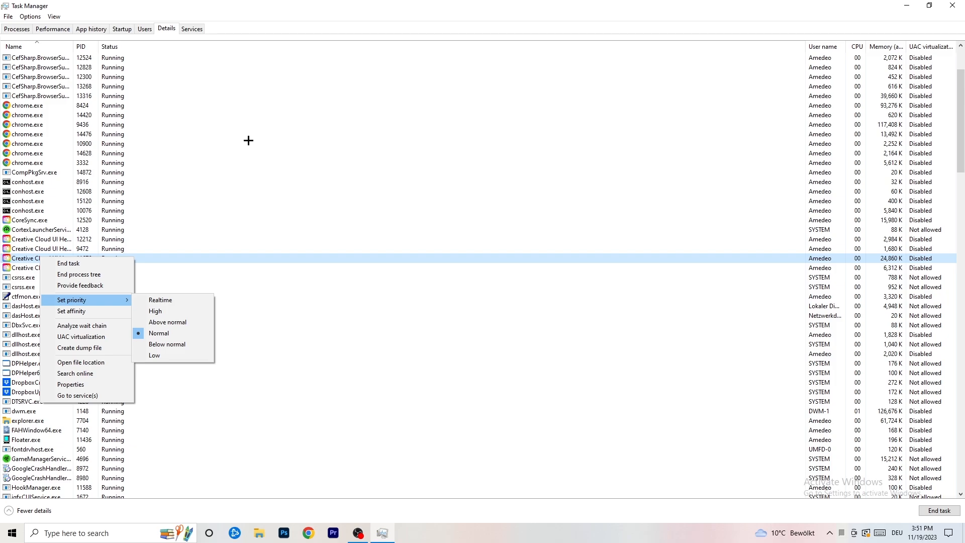
Review the startup programs and check the available actions for File Association Helper without applying one.
click(126, 29)
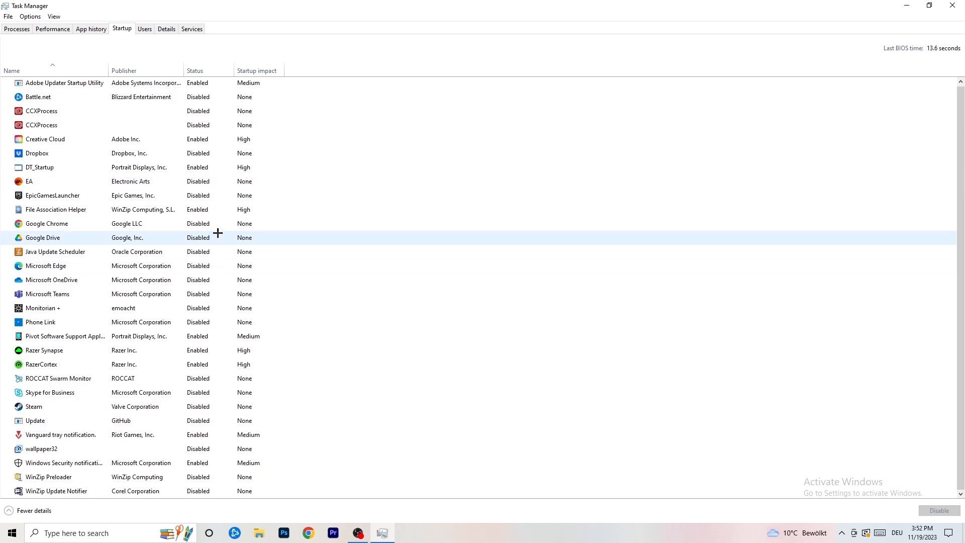
right_click(207, 210)
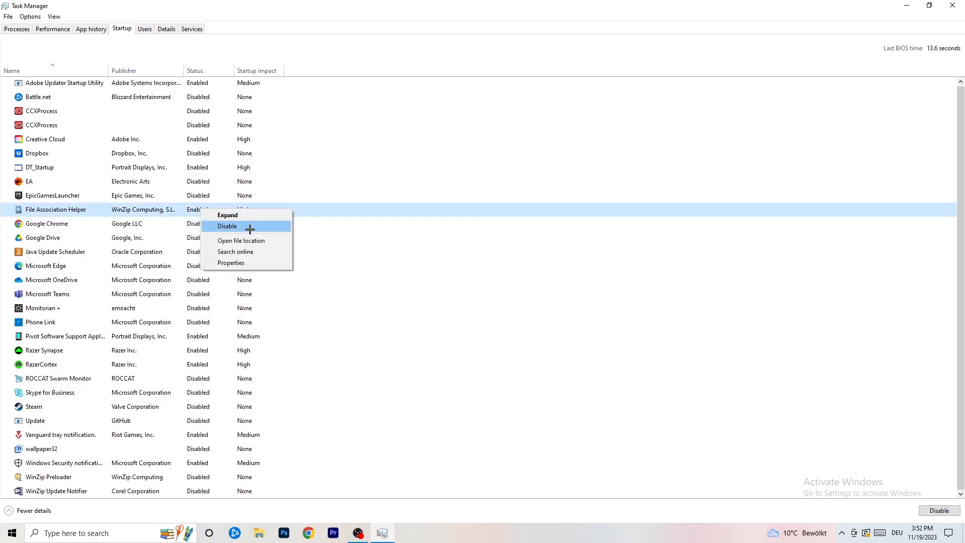
click(394, 70)
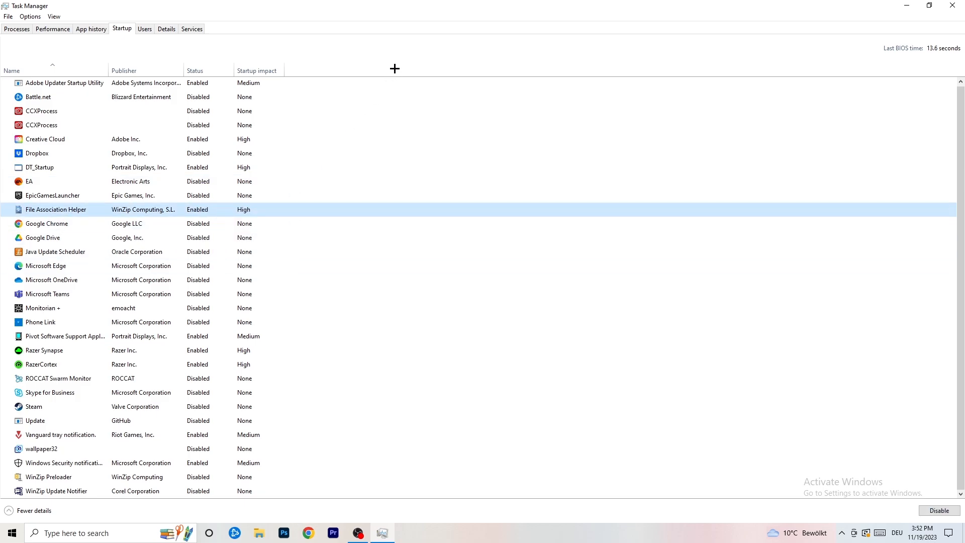
Sort the running processes by CPU and GPU usage and look through the list for resource-heavy ones.
click(20, 28)
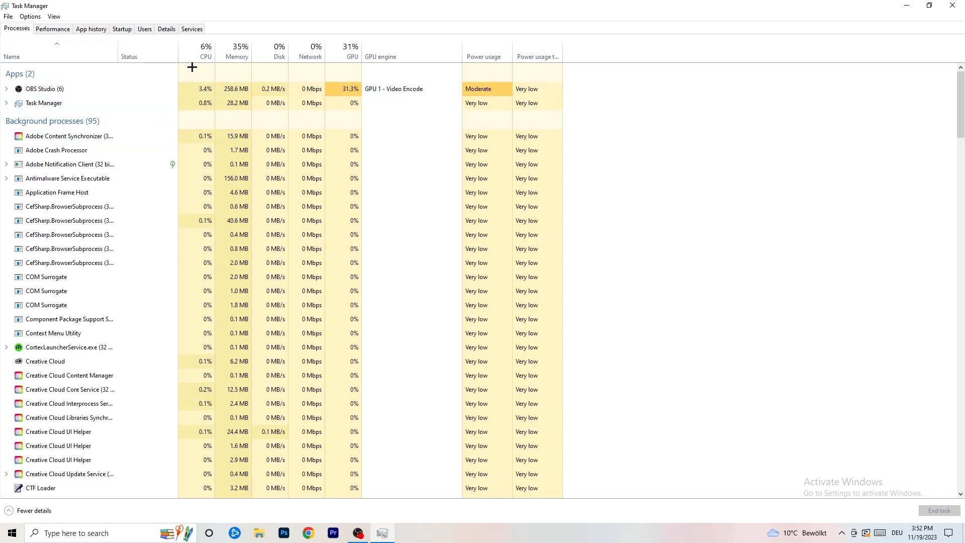
click(204, 46)
click(340, 46)
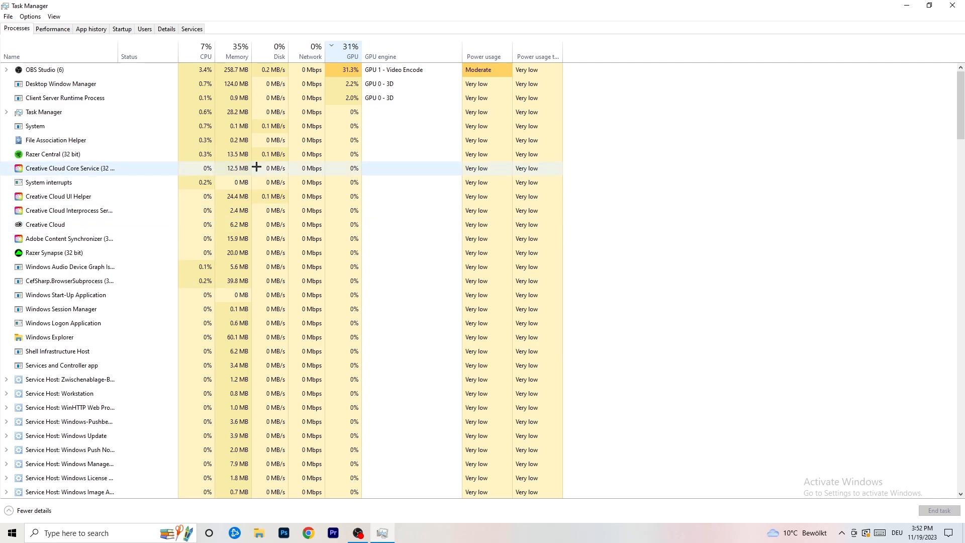
click(348, 52)
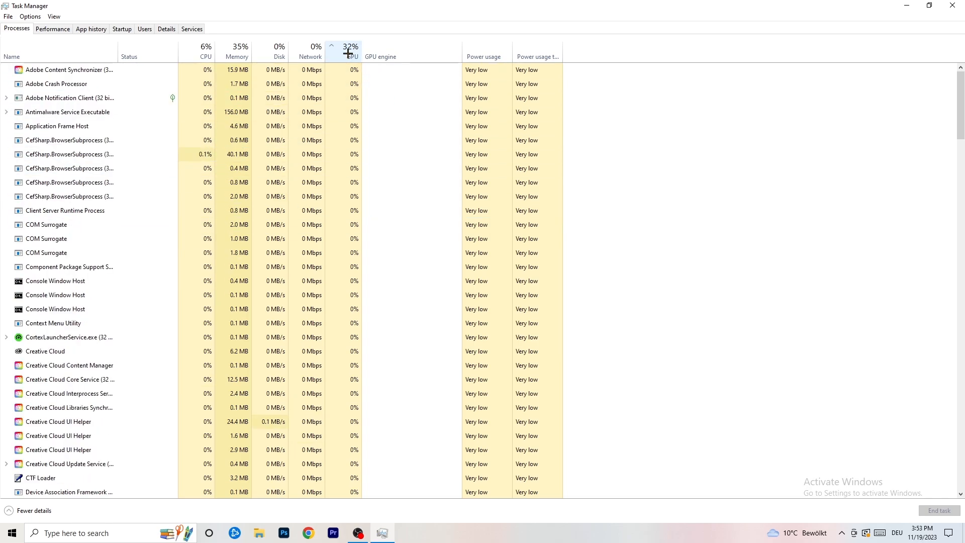
scroll(350, 157, down, 15)
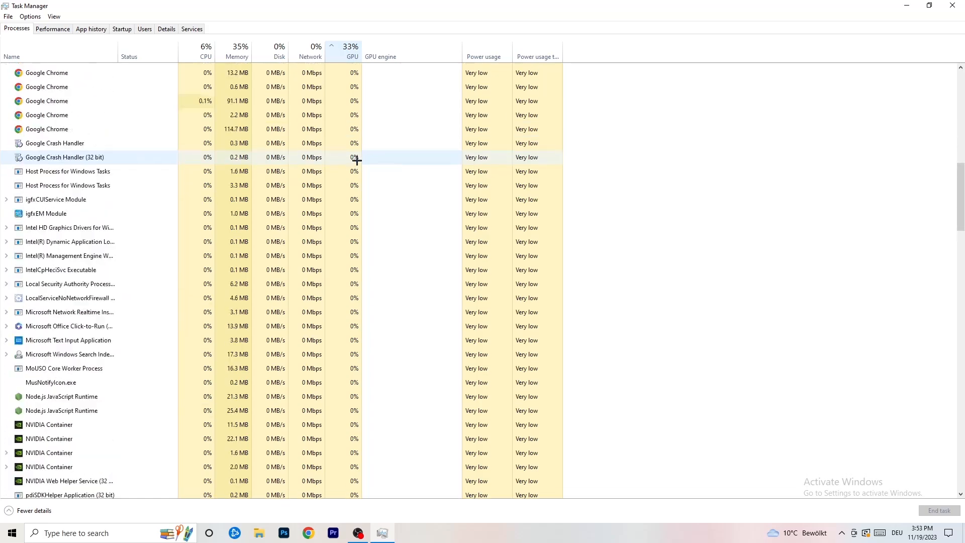
scroll(356, 157, up, 12)
scroll(357, 151, down, 17)
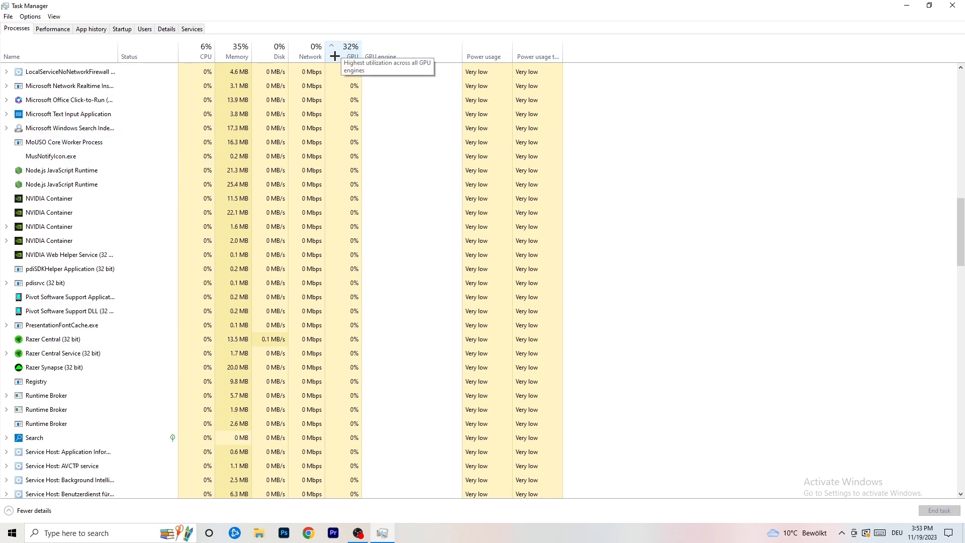
Check the available actions for the Microsoft Windows Search indexing process without ending it, and close Task Manager.
right_click(328, 125)
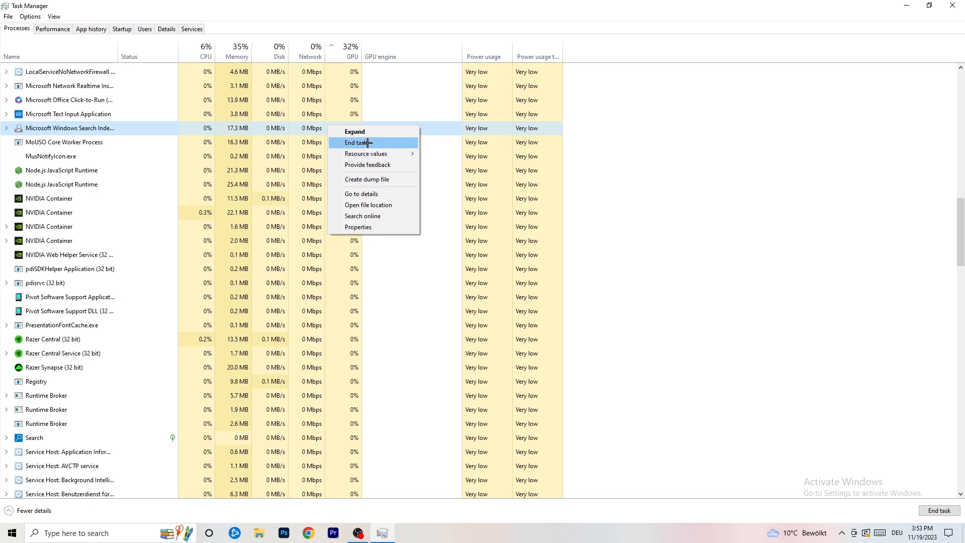
click(201, 51)
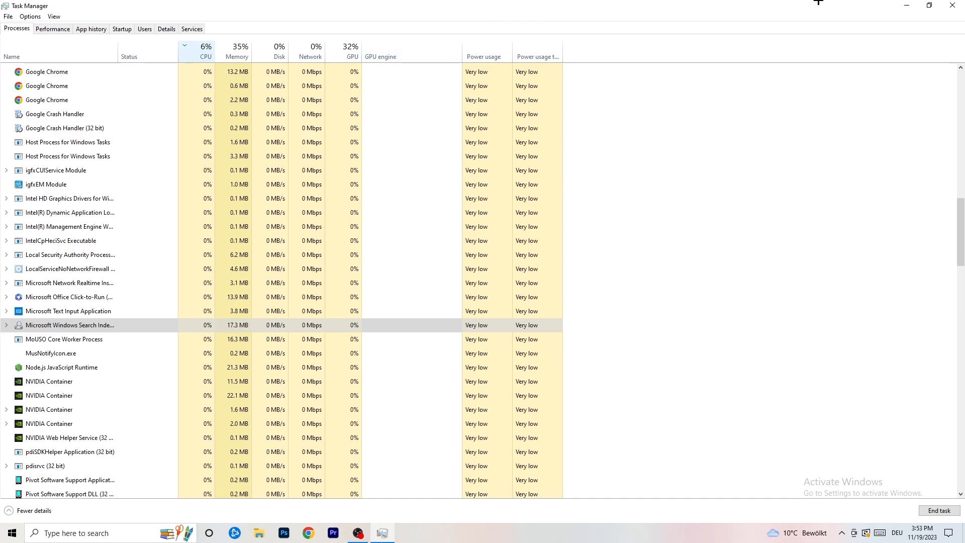
click(952, 5)
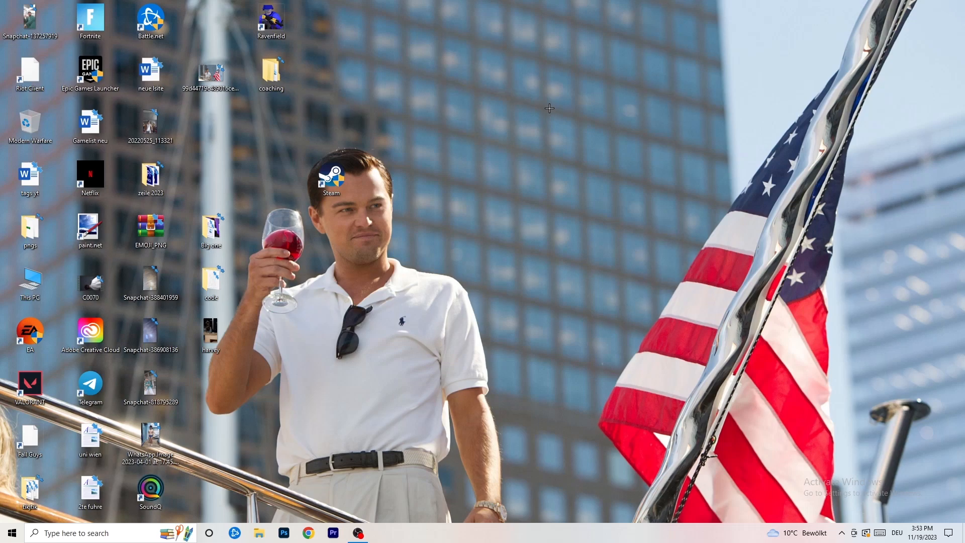
Open the Windows gaming settings and review the Xbox Game Bar, Captures and Game Mode options.
click(13, 532)
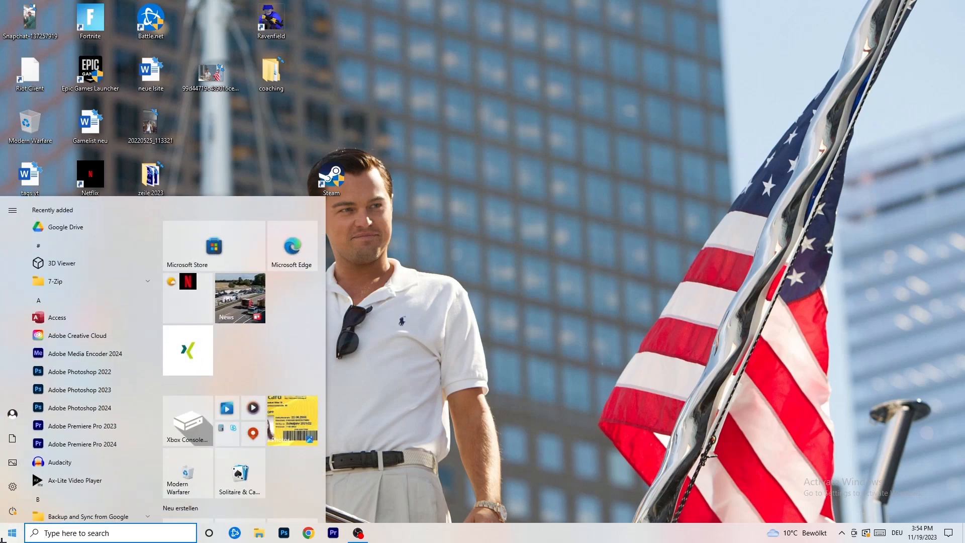
click(12, 486)
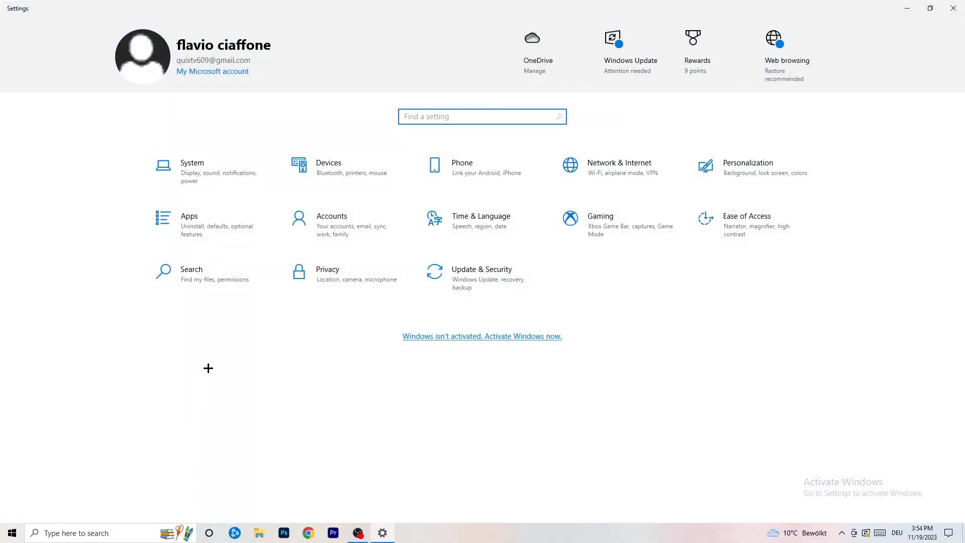
click(601, 221)
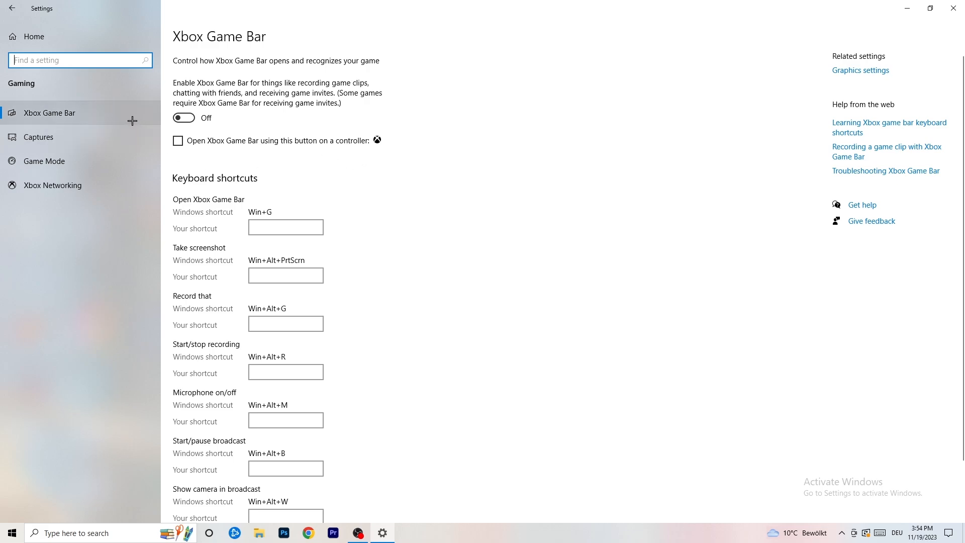
click(83, 132)
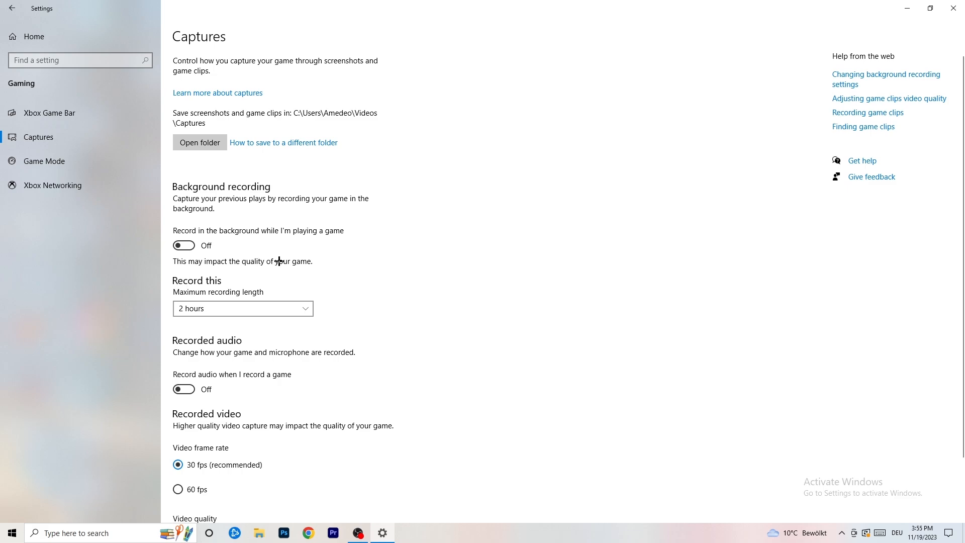
scroll(279, 261, down, 3)
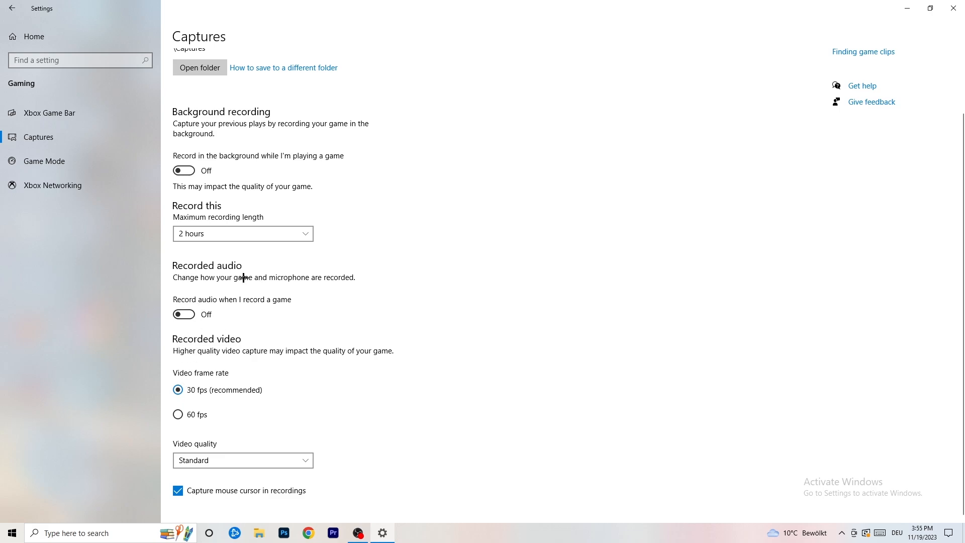
click(30, 160)
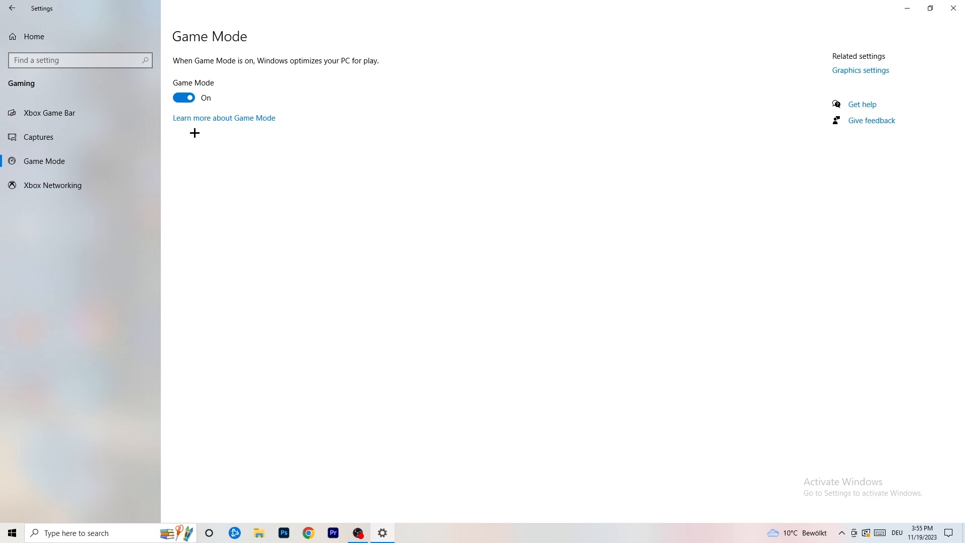
Open the Windows Update settings under Update & Security and review the update status and options.
click(12, 8)
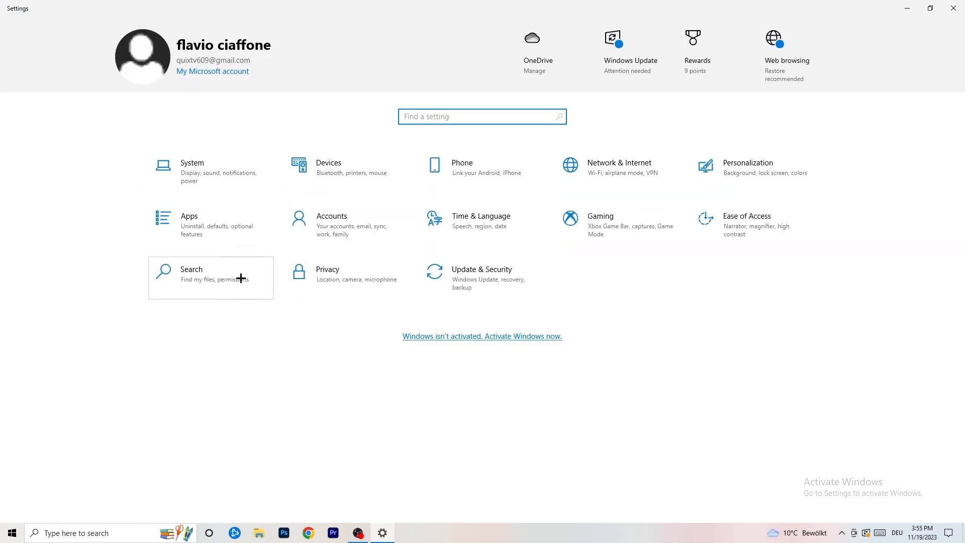
click(510, 276)
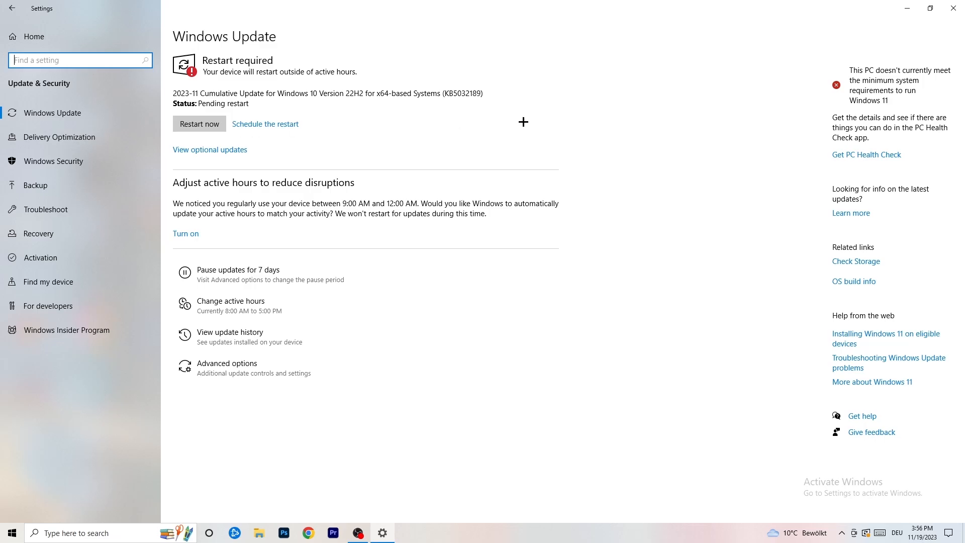
drag(703, 4, 177, 367)
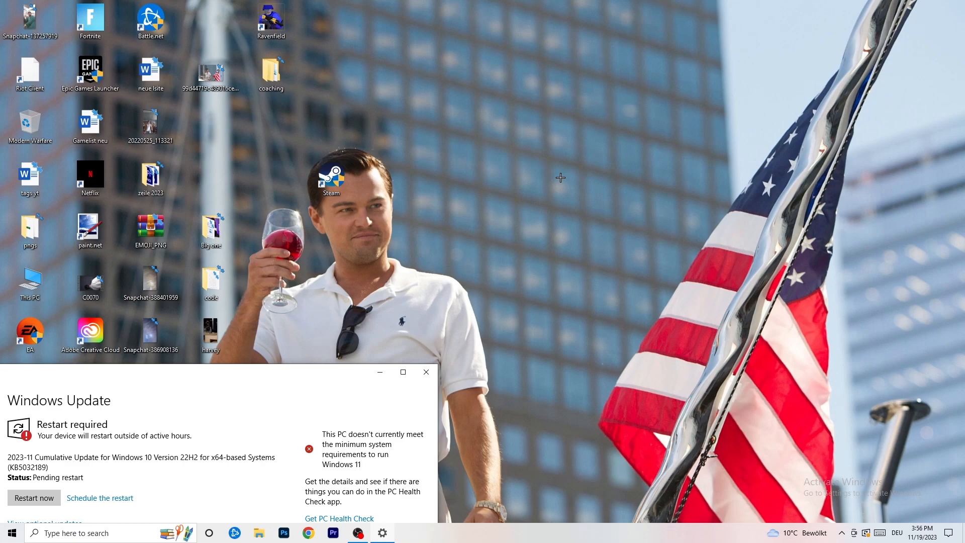
click(403, 372)
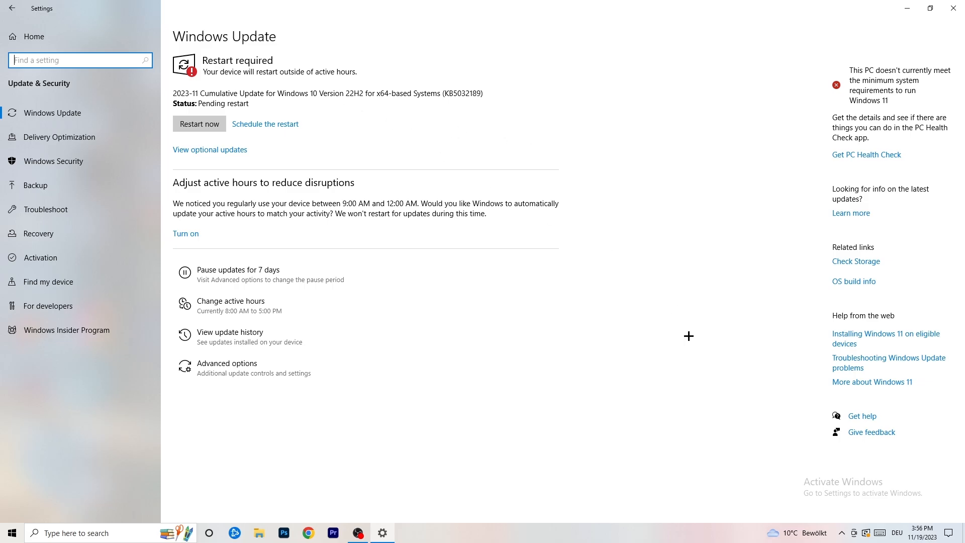
Open the System display settings, select display 1, and check the available scaling and resolution options without changing them.
click(12, 8)
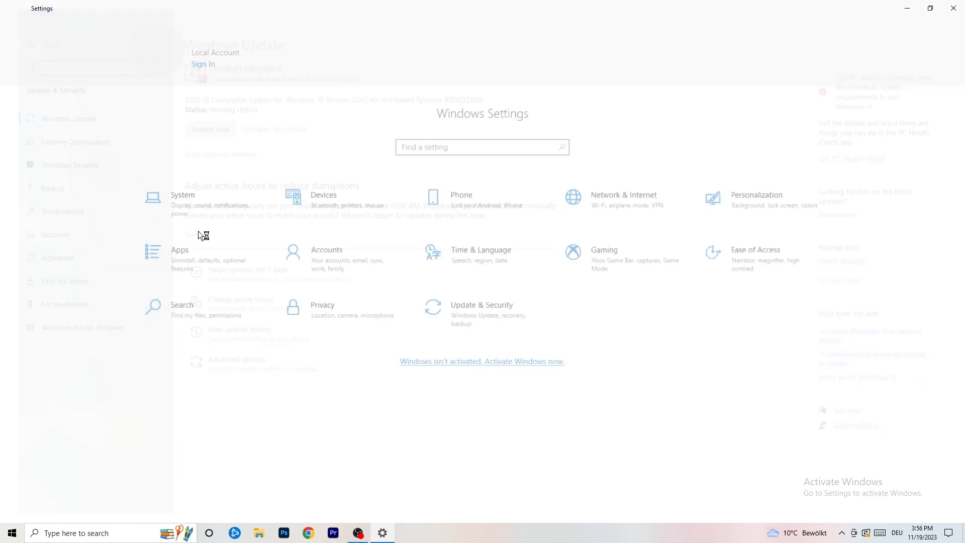
click(213, 183)
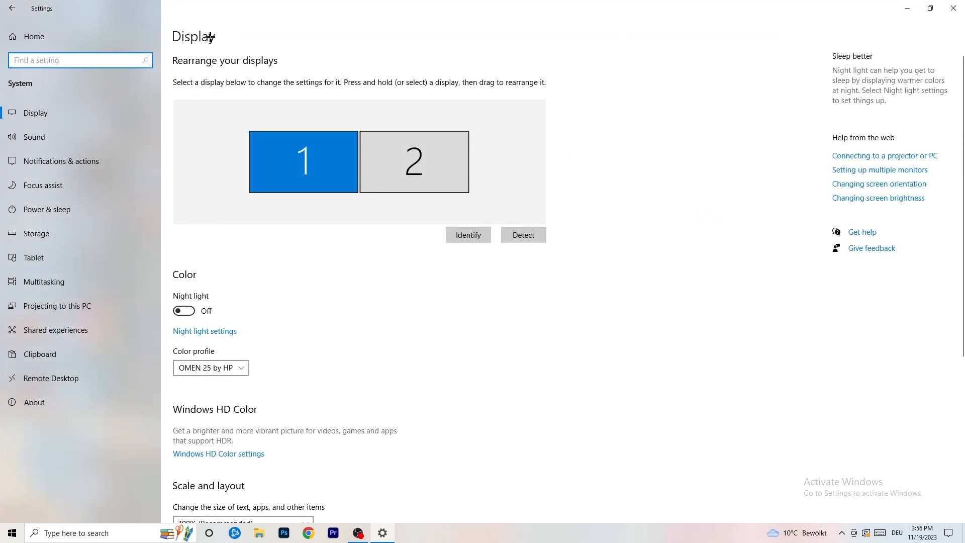
click(284, 188)
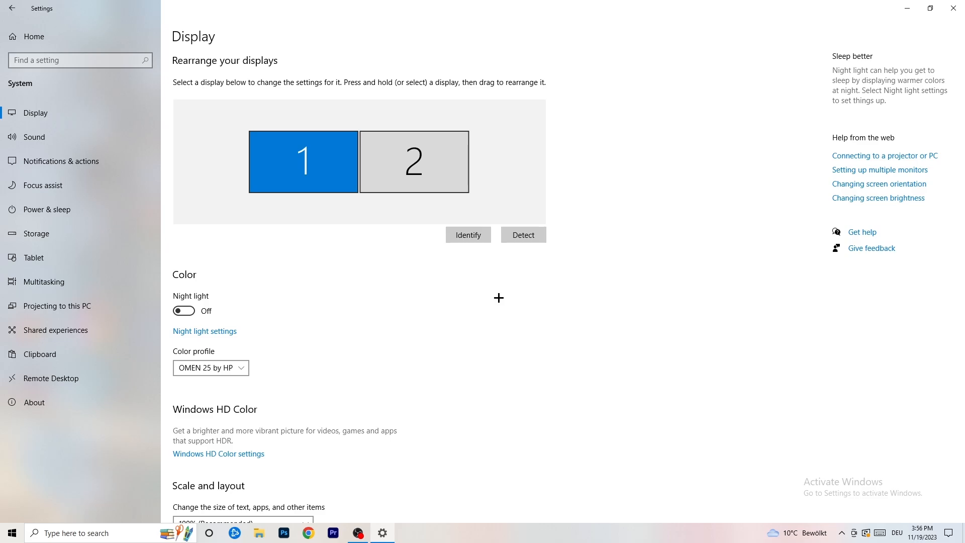
scroll(377, 251, down, 5)
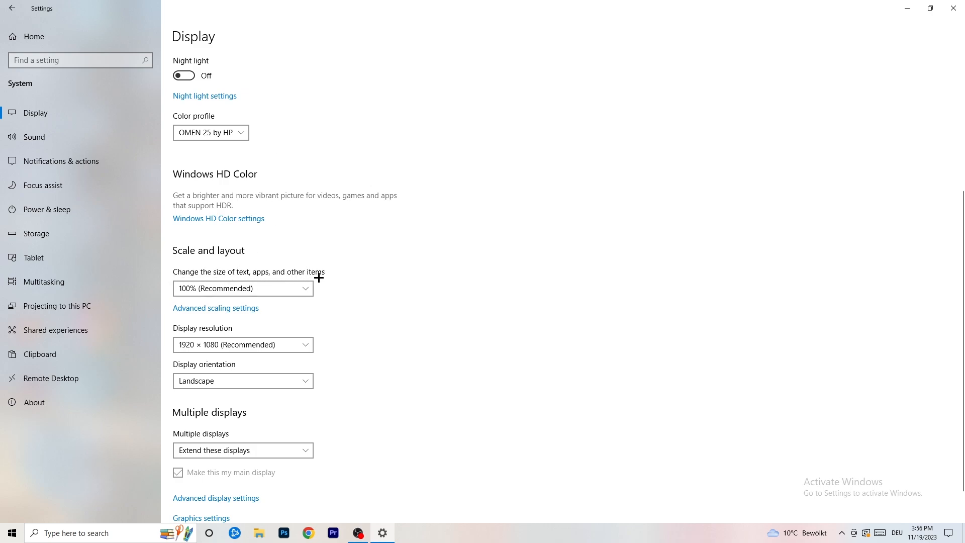
click(305, 288)
click(469, 247)
scroll(230, 272, down, 1)
click(291, 303)
click(471, 269)
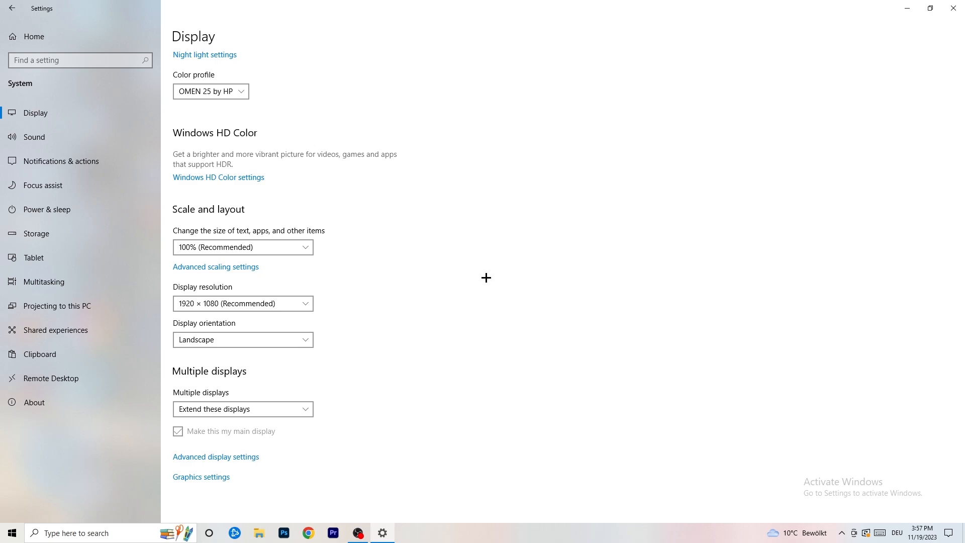
Open the additional power settings from Power & sleep, review the preferred and additional power plans, and close Power Options.
click(63, 210)
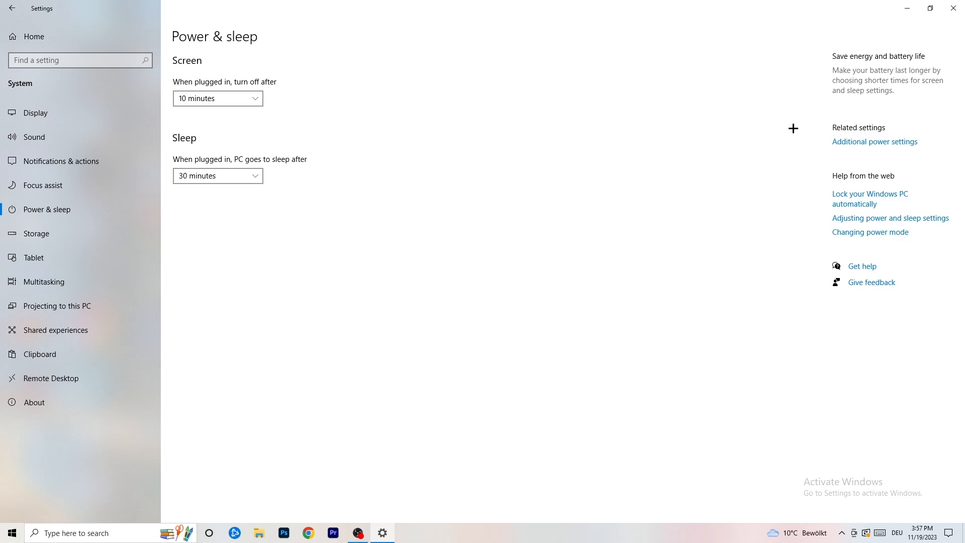
click(864, 143)
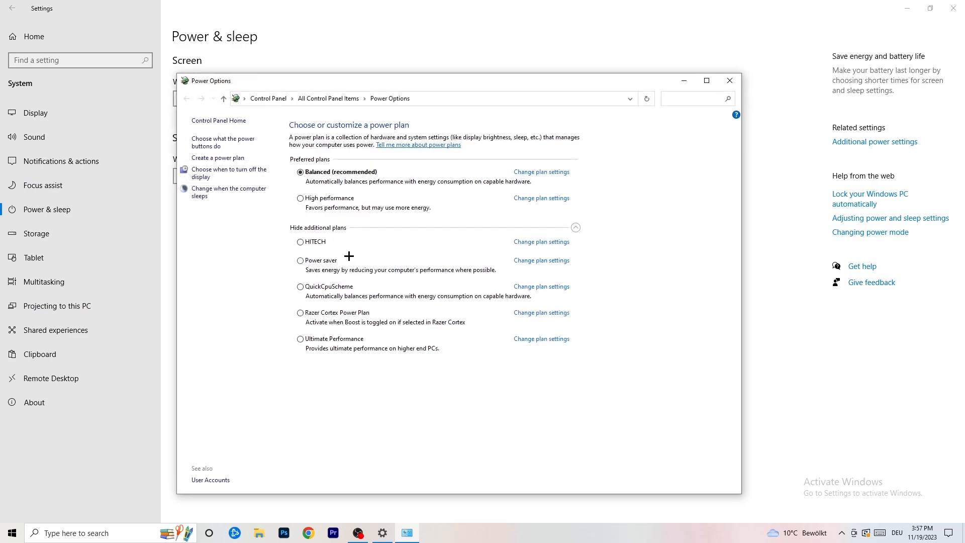
click(576, 228)
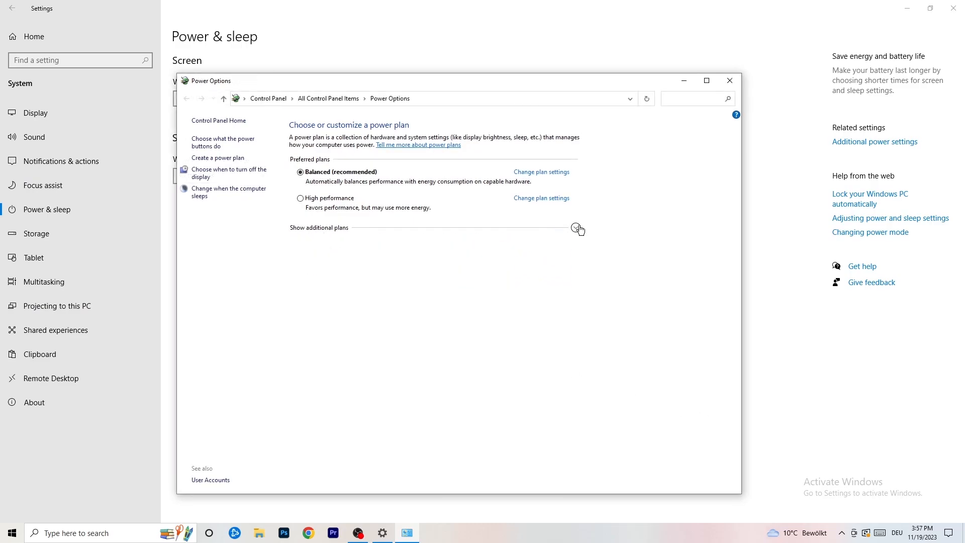
click(576, 227)
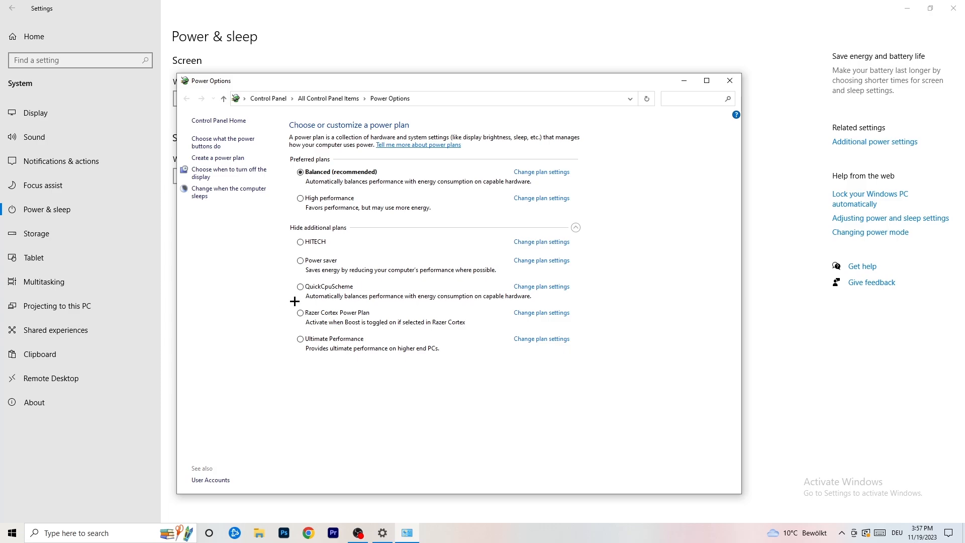
click(729, 81)
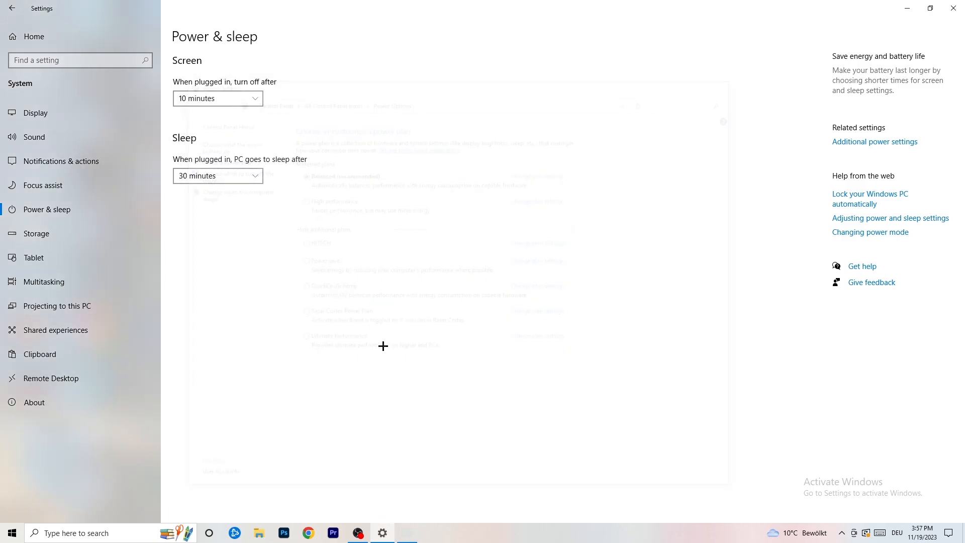
Review the Storage settings and the Storage Sense configuration without running a cleanup, and close Settings.
click(58, 235)
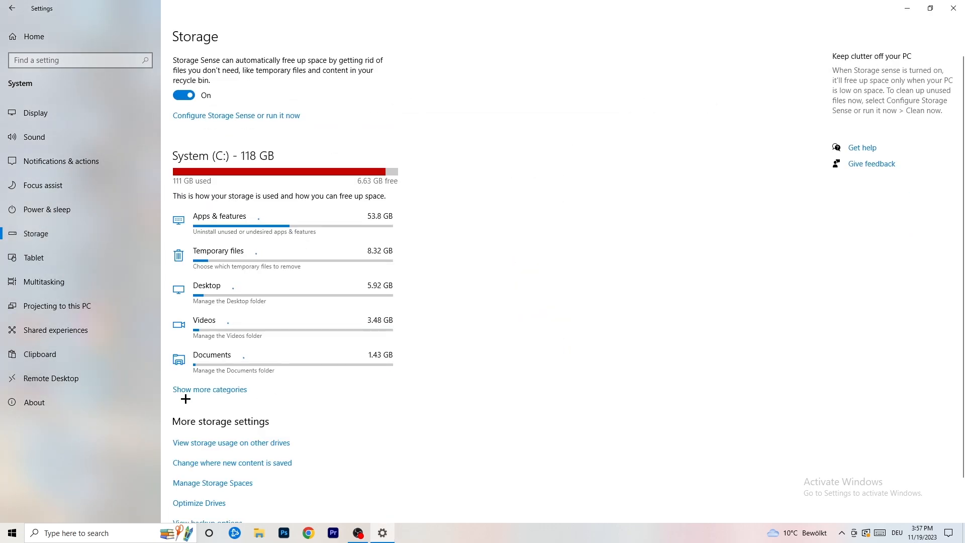
click(216, 116)
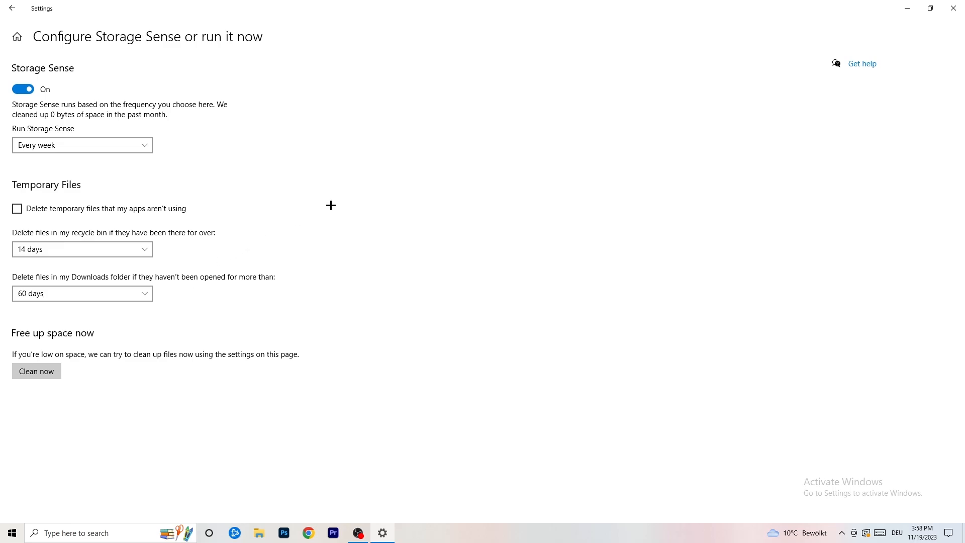
click(953, 8)
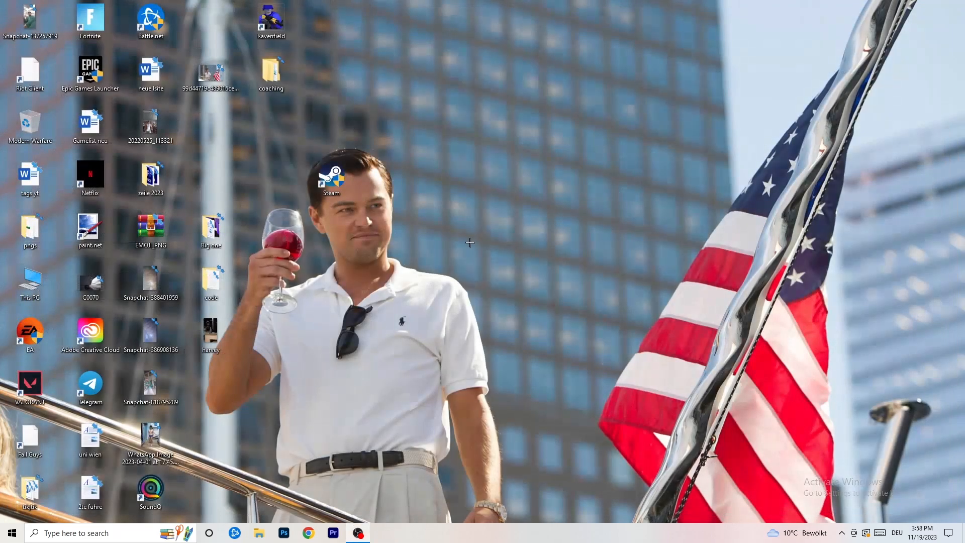